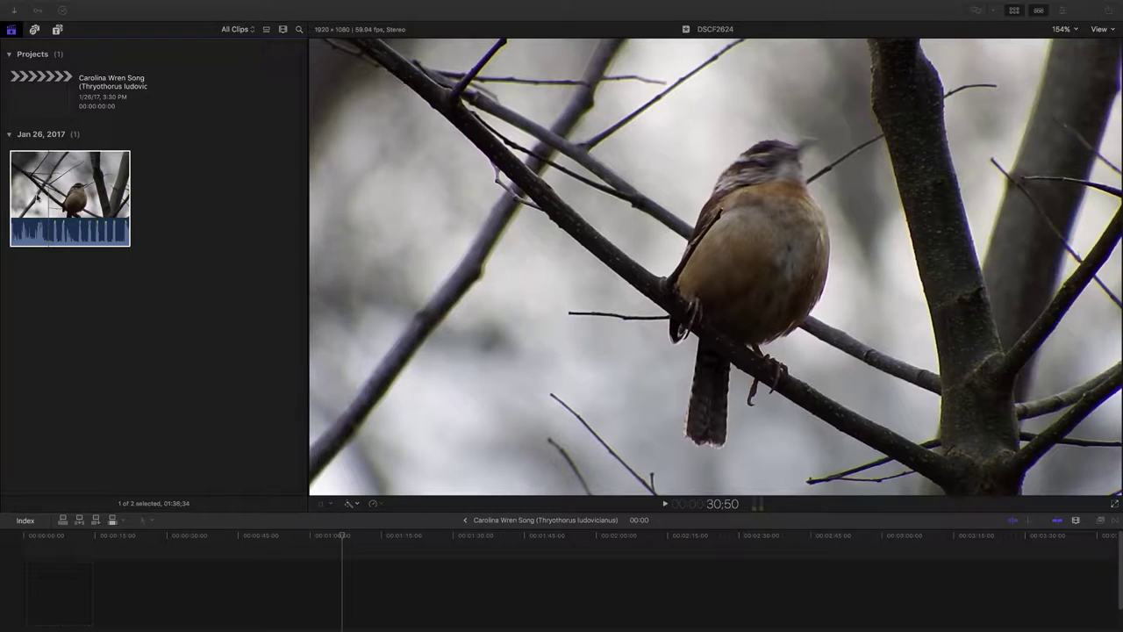
- Select the DSCF2624 wren clip in the Browser and play it back to review the footage
left_click(85, 187)
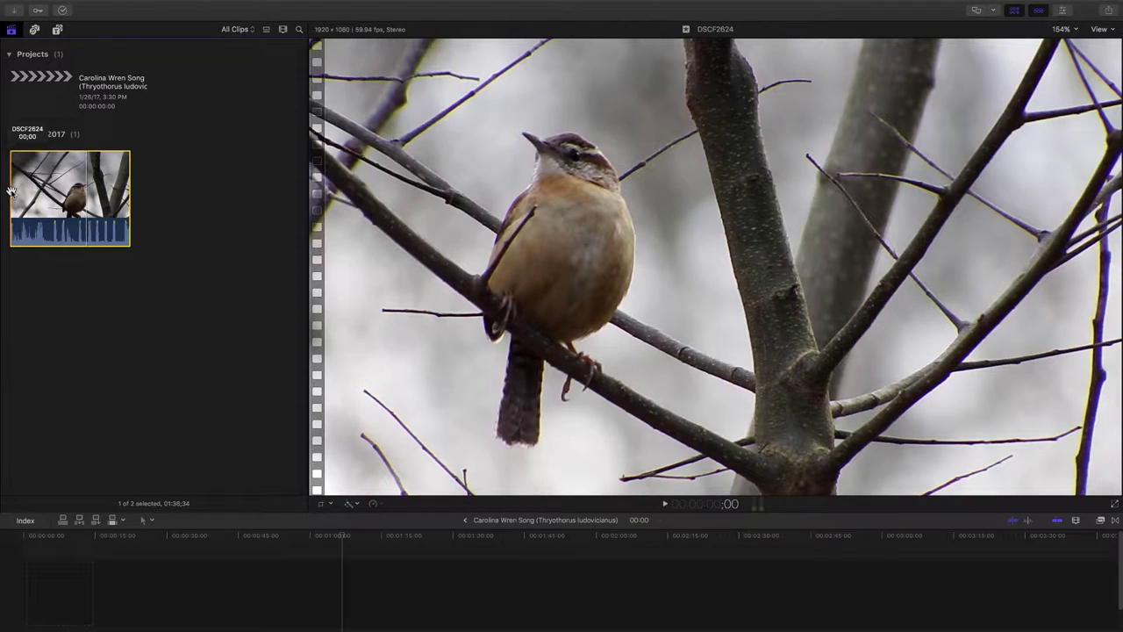
key("space")
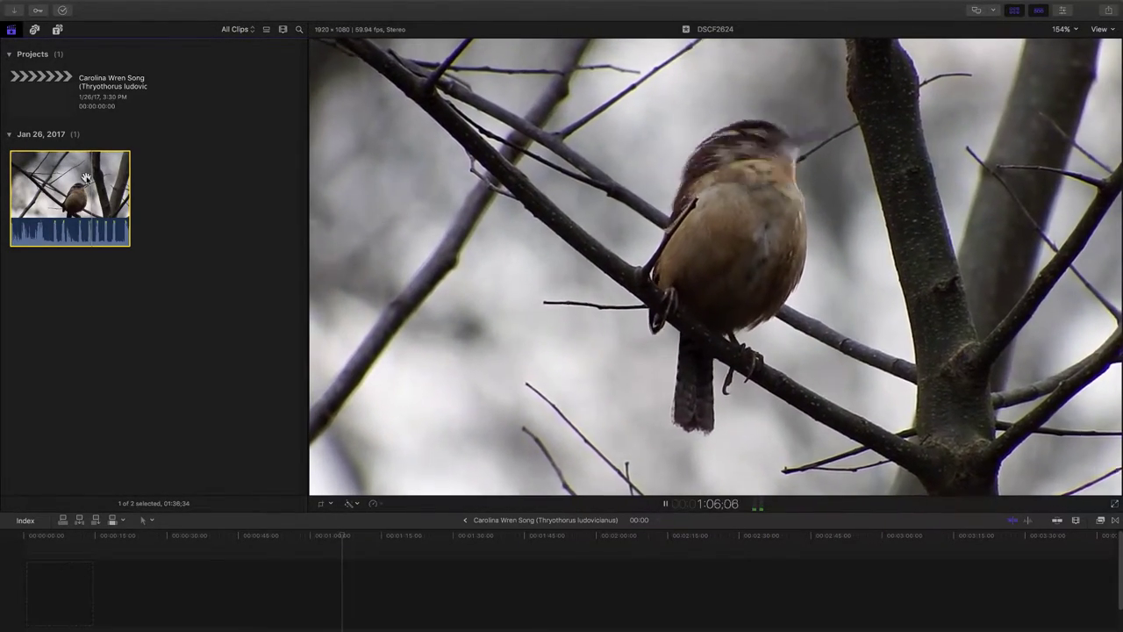
- Play and stop through the wren clip to find a good frame, then mark the section's start point
key("space")
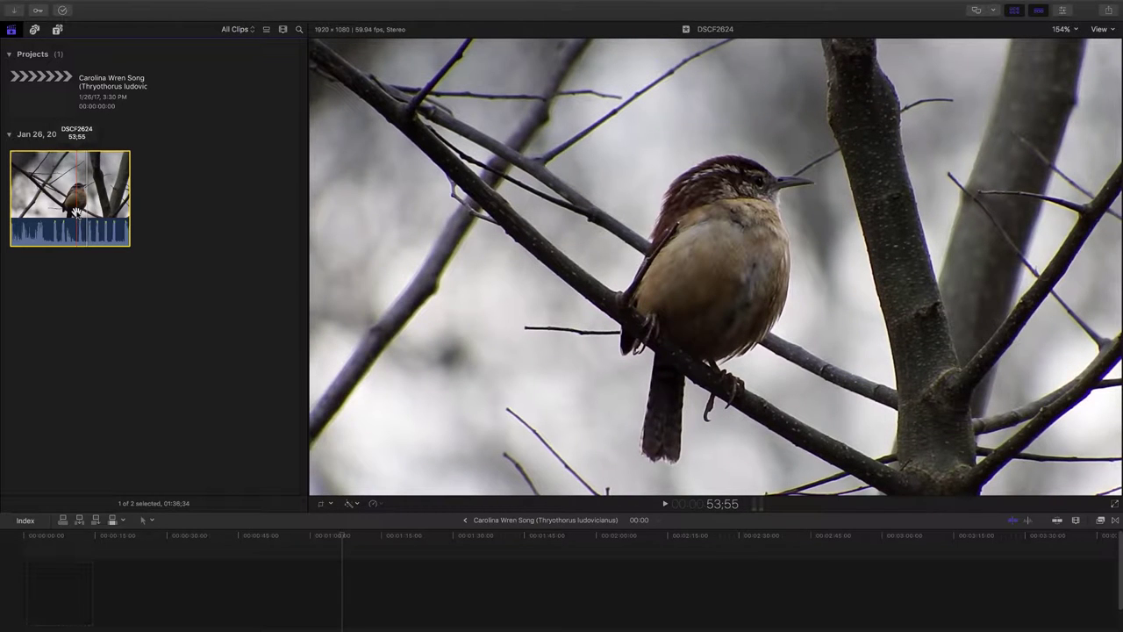
key("space")
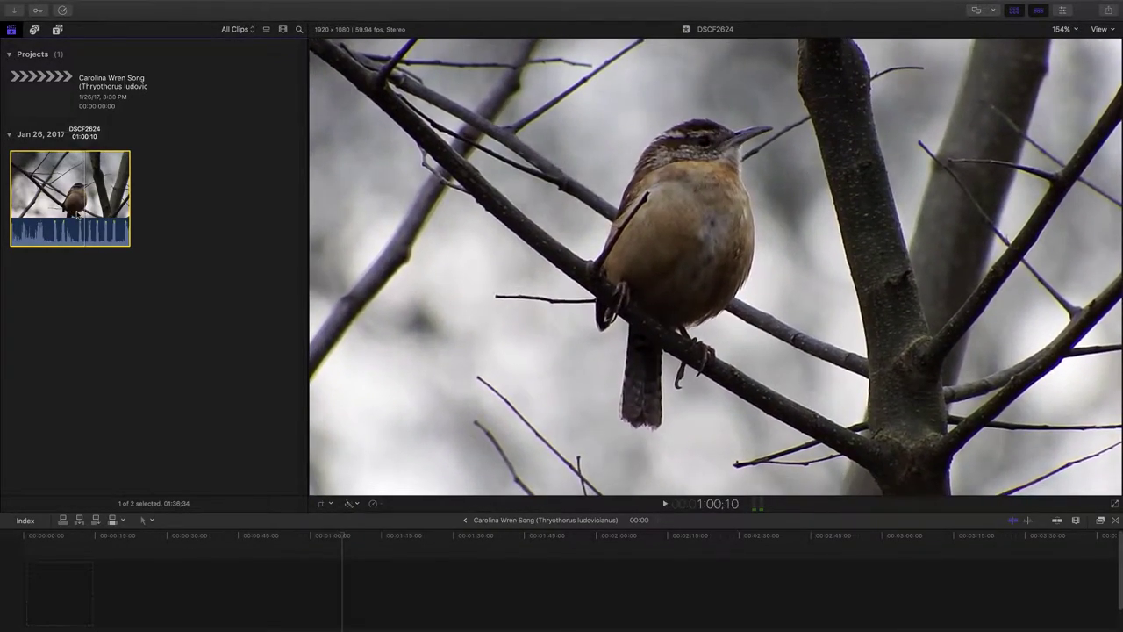
key("space")
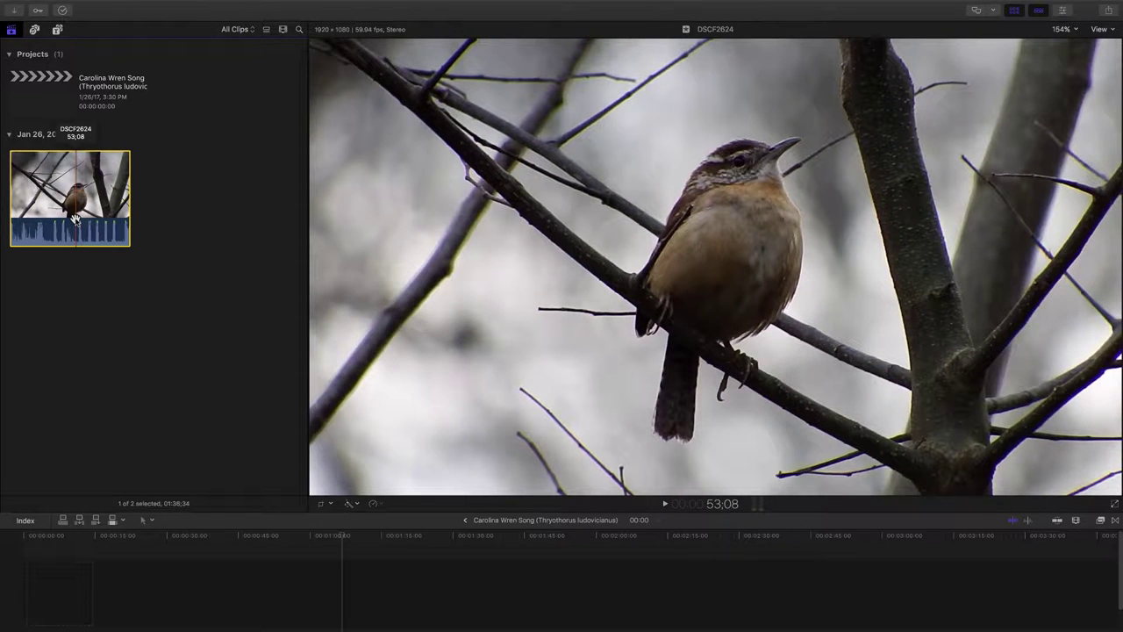
key("i")
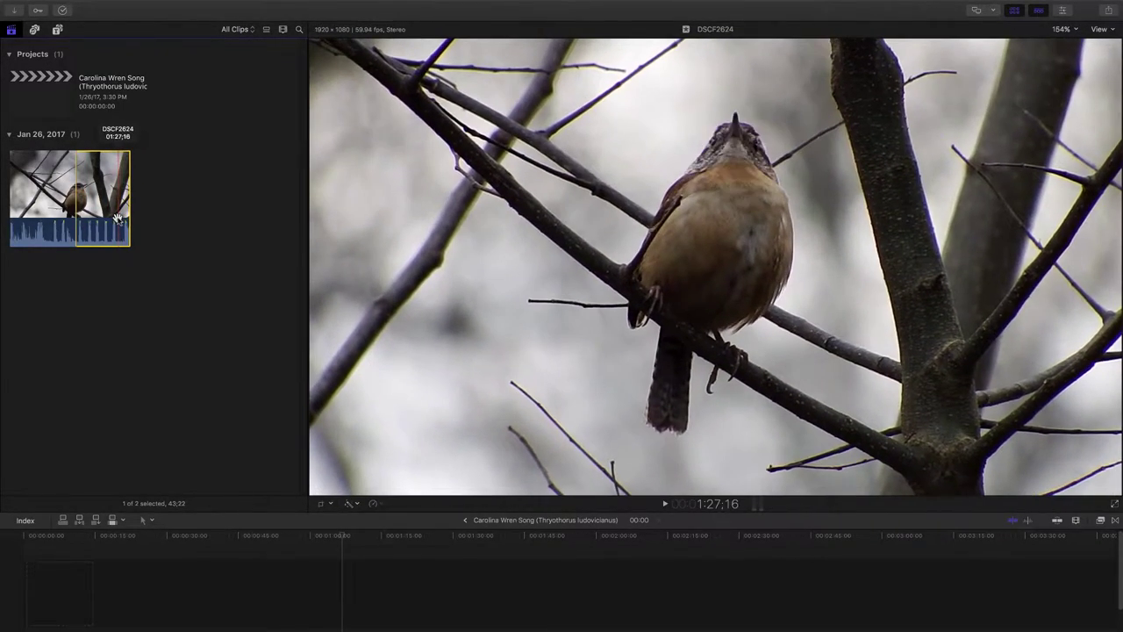
- Mark the section's end, add the 34-second range to the timeline, and play the project
key("o")
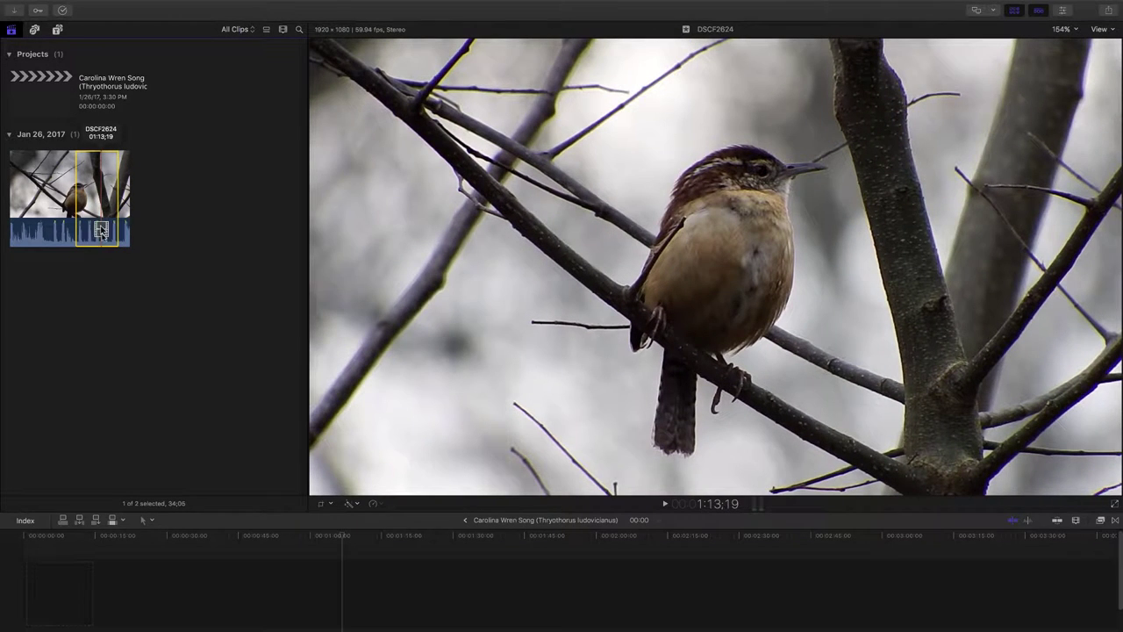
left_click_drag(101, 231, 51, 597)
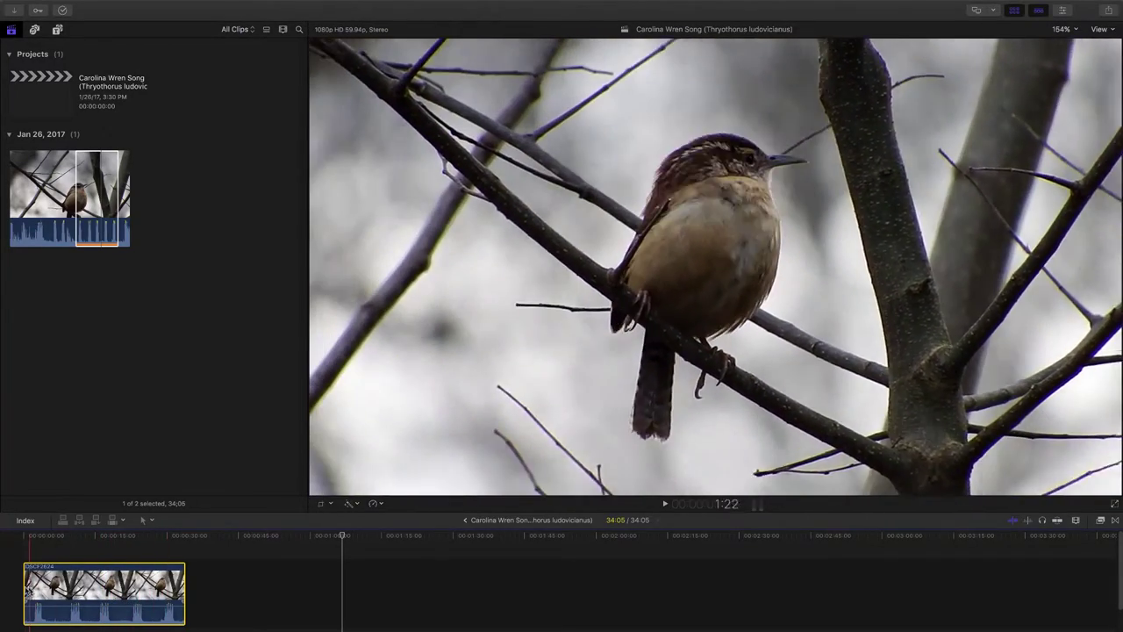
key("space")
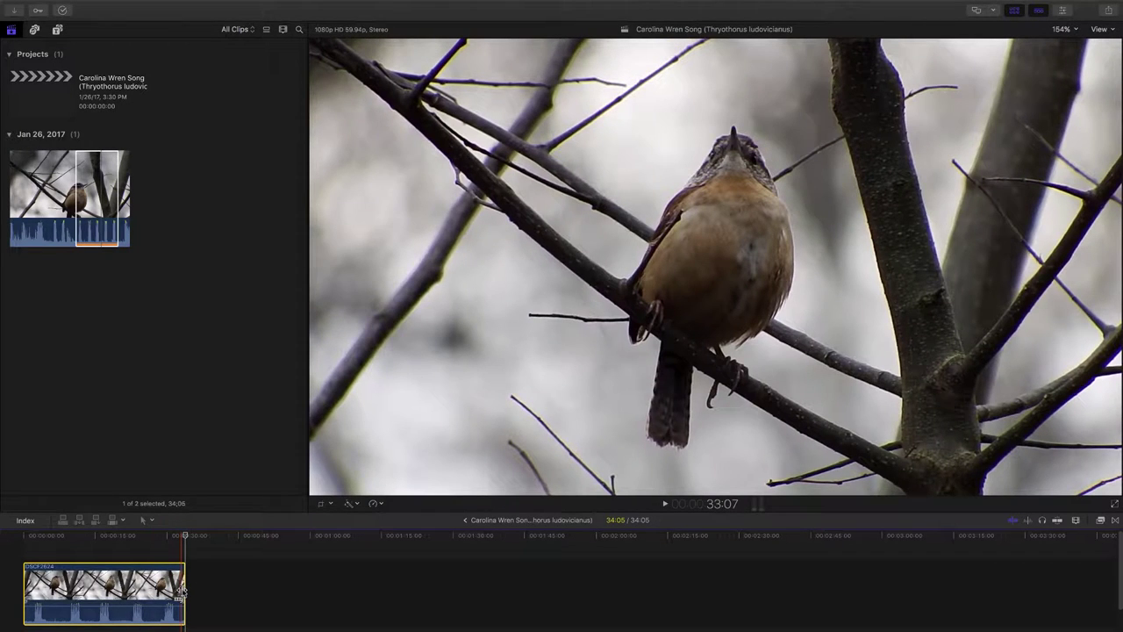
- Trim the wren clip's start and end edges in the timeline until the project runs 30:04
left_click_drag(182, 591, 180, 590)
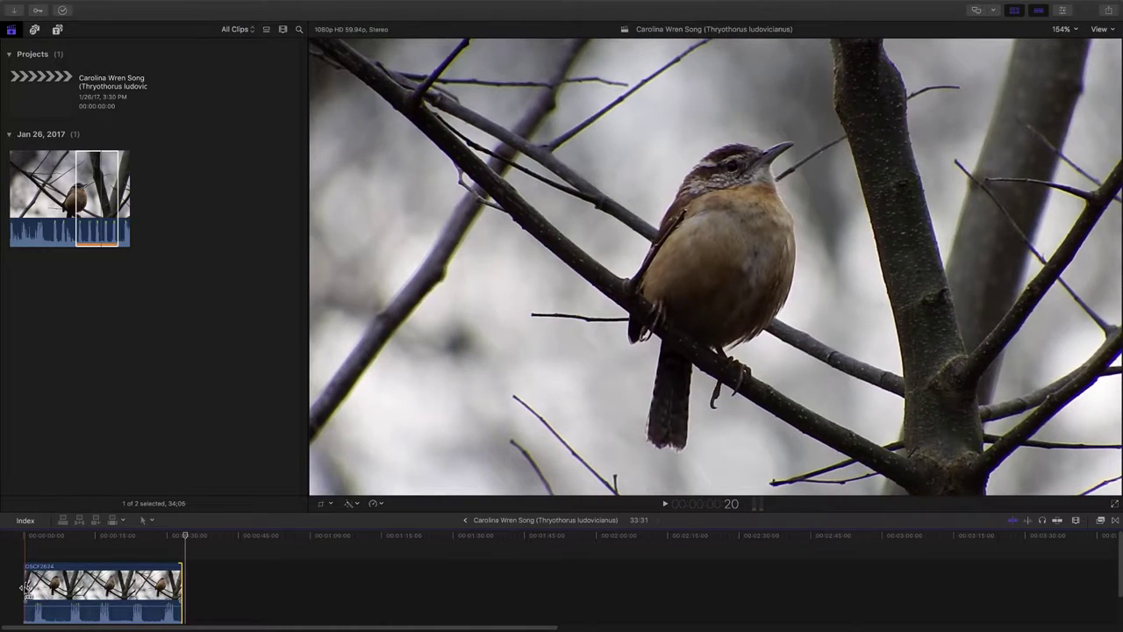
left_click_drag(25, 587, 30, 589)
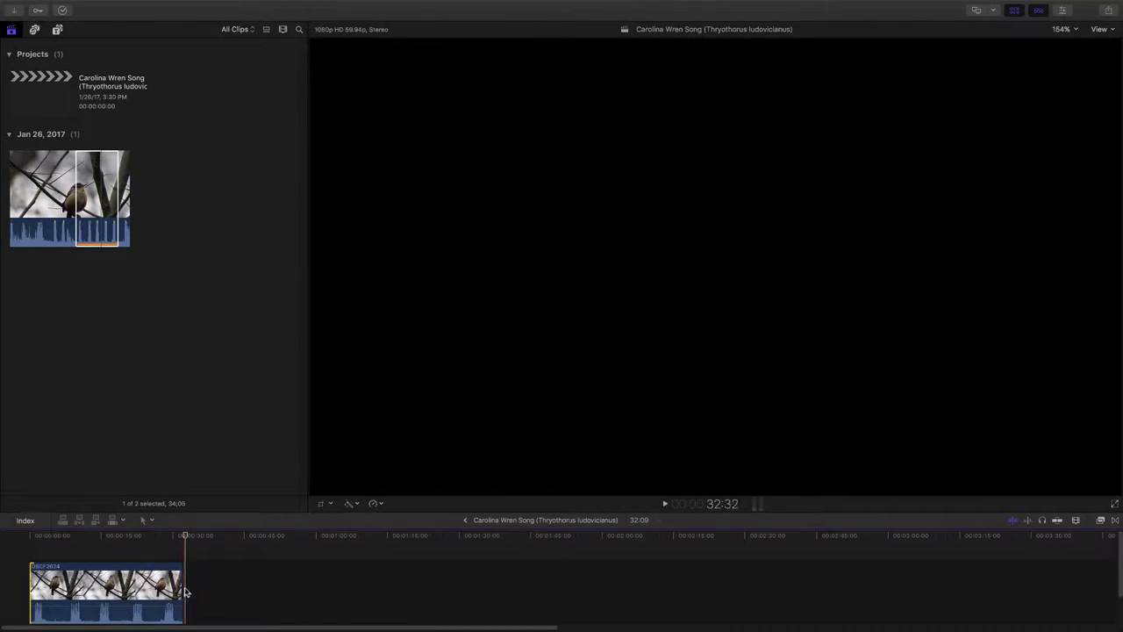
left_click(185, 591)
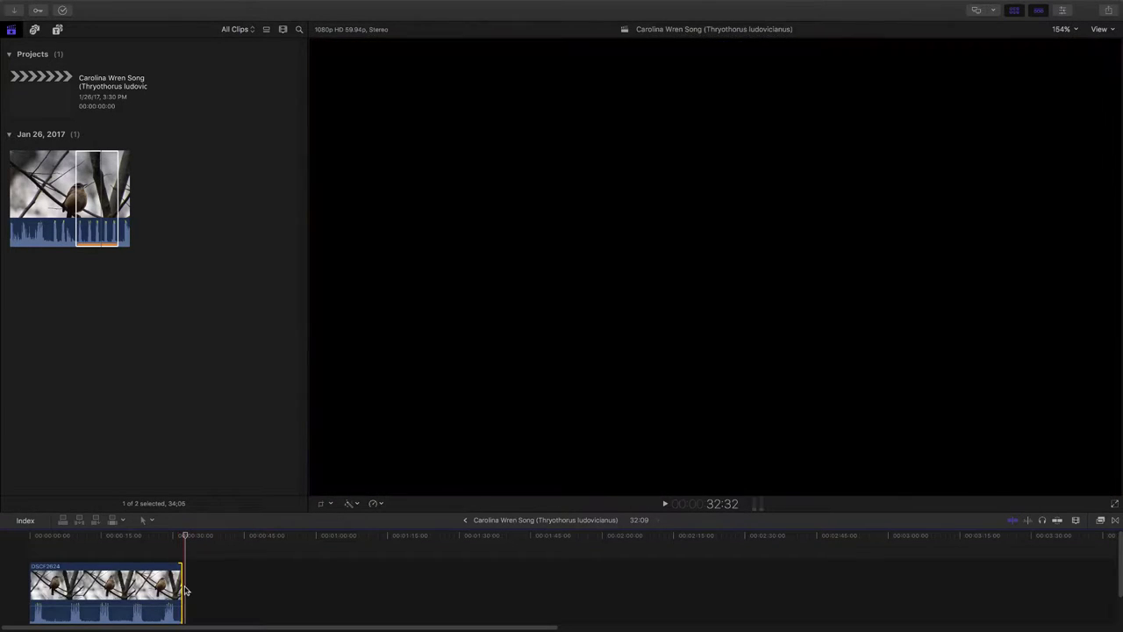
left_click_drag(185, 591, 174, 588)
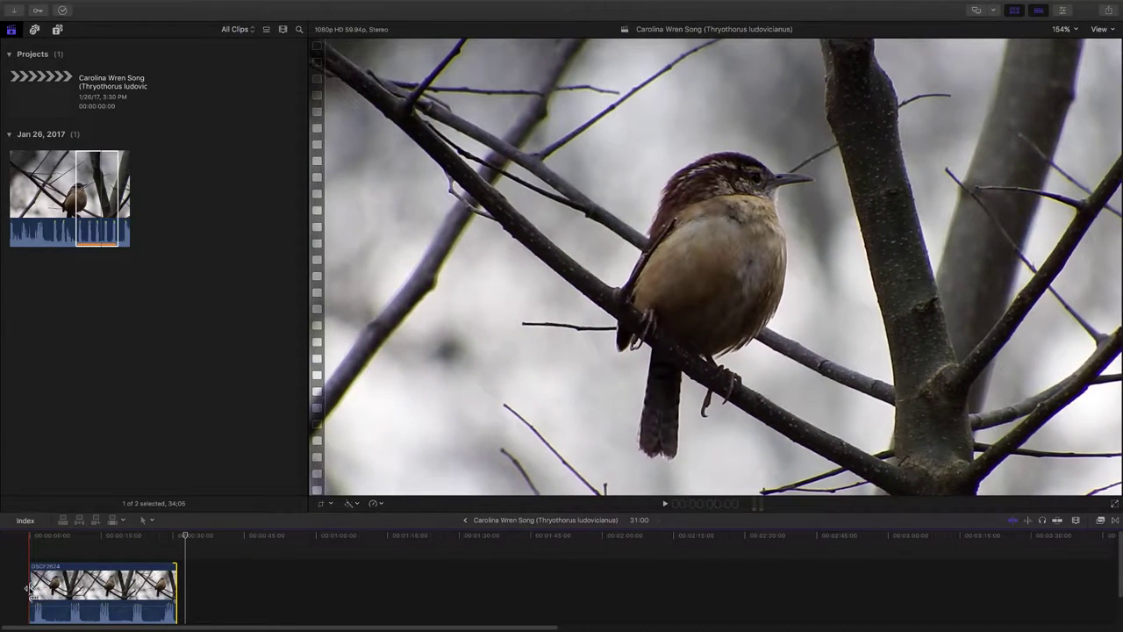
left_click_drag(29, 588, 30, 588)
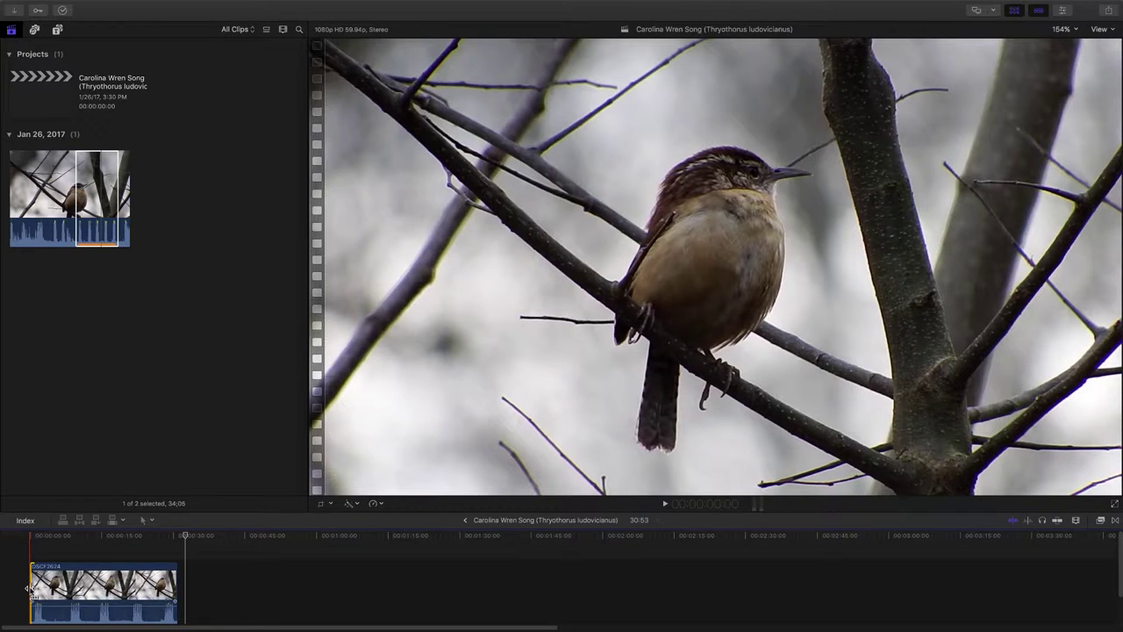
key("shift+z")
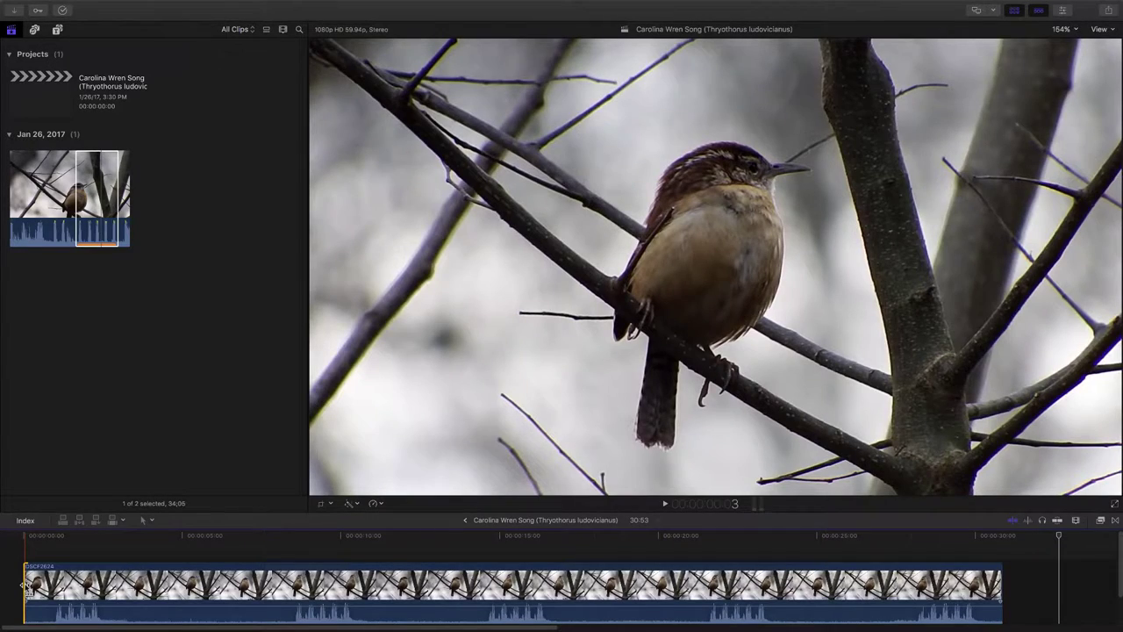
left_click_drag(27, 586, 46, 586)
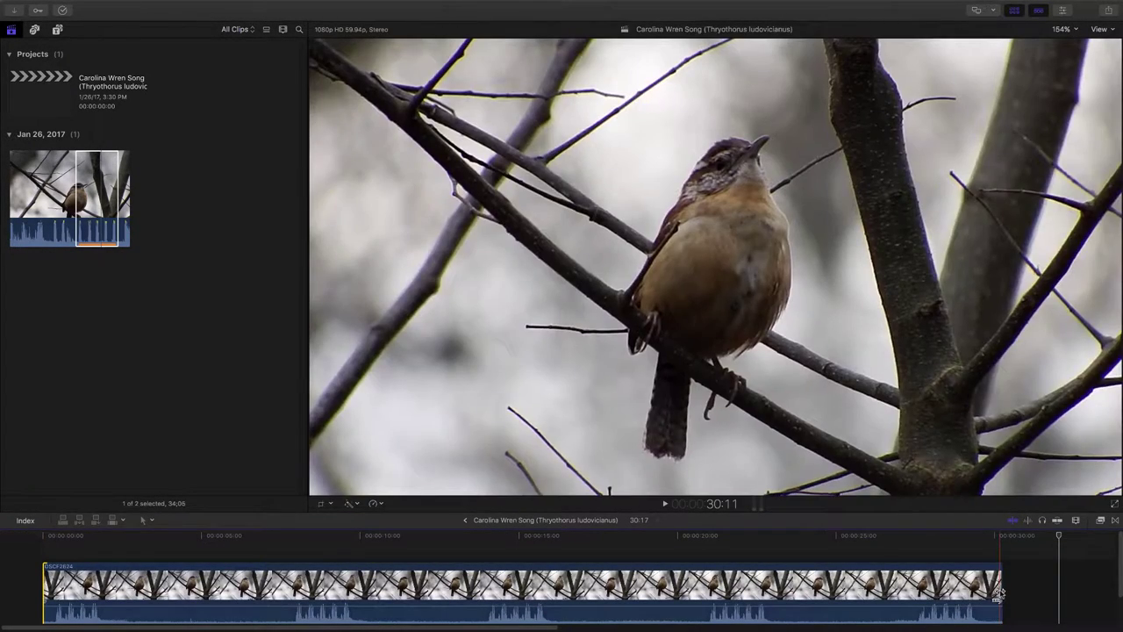
left_click_drag(998, 594, 992, 593)
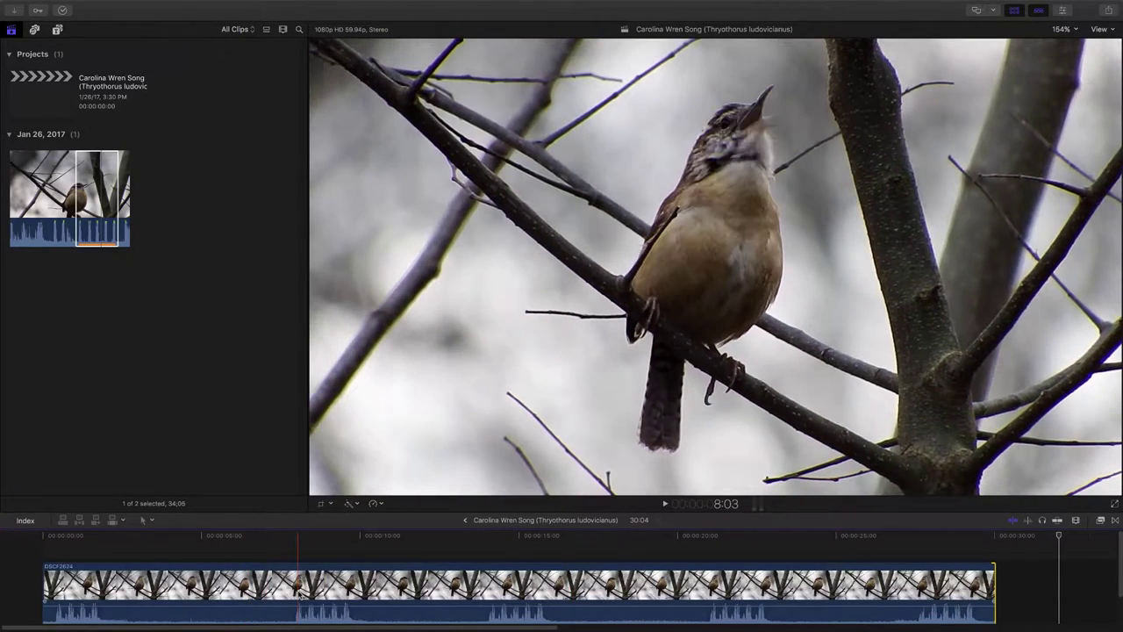
- Enable stabilization (Automatic, smoothing 1.0) in the clip's video Inspector and monitor the analysis in Background Tasks
left_click(298, 594)
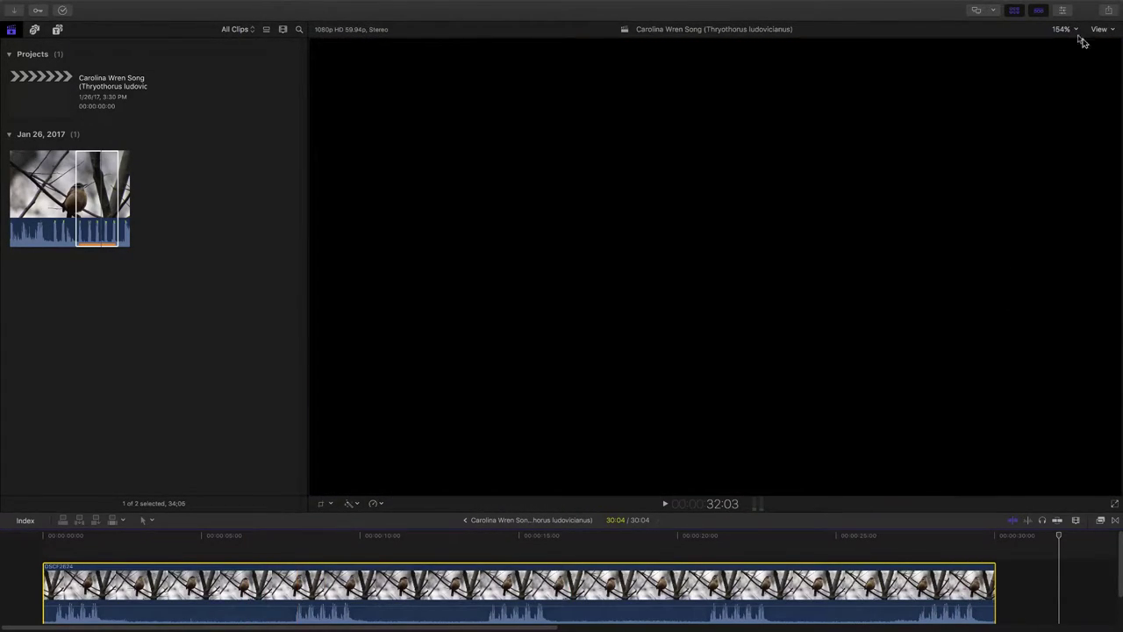
left_click(1063, 11)
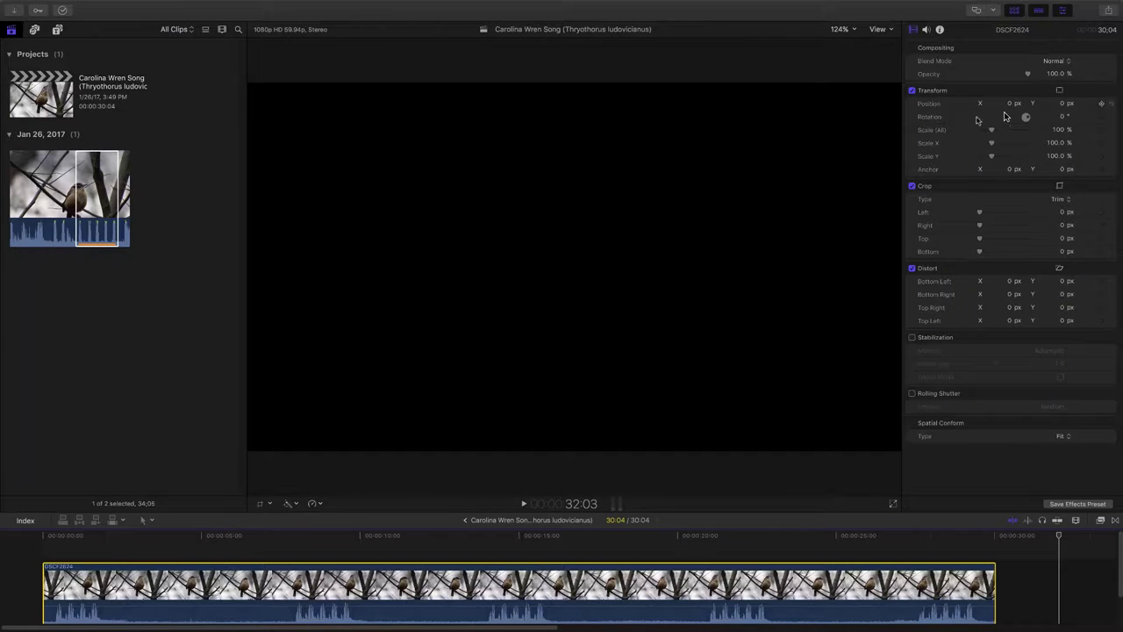
left_click(916, 37)
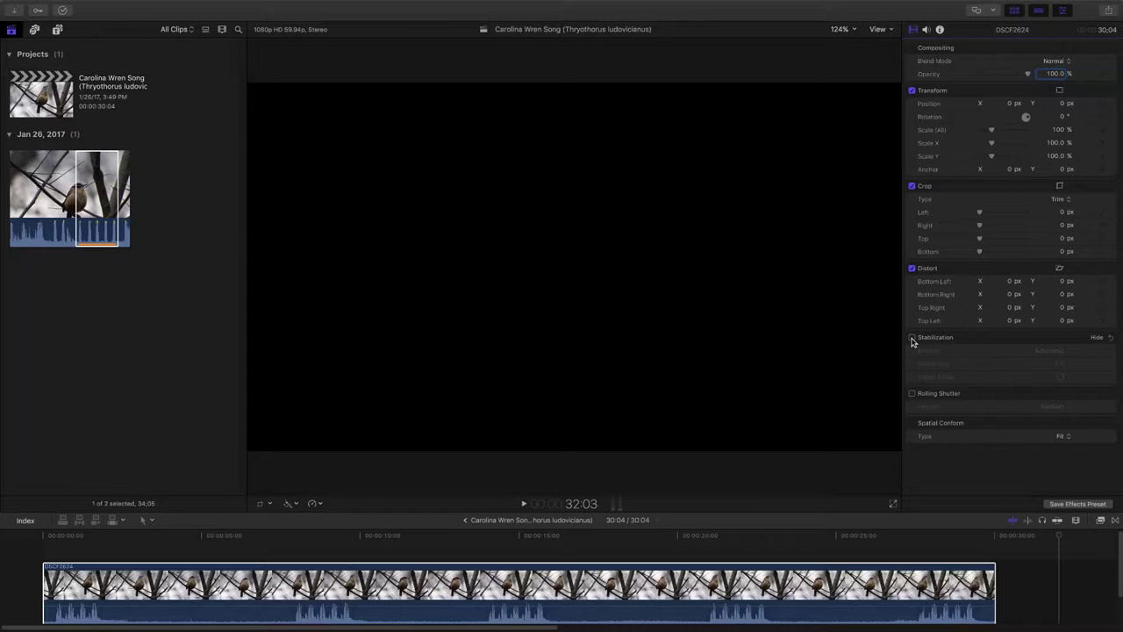
left_click(912, 338)
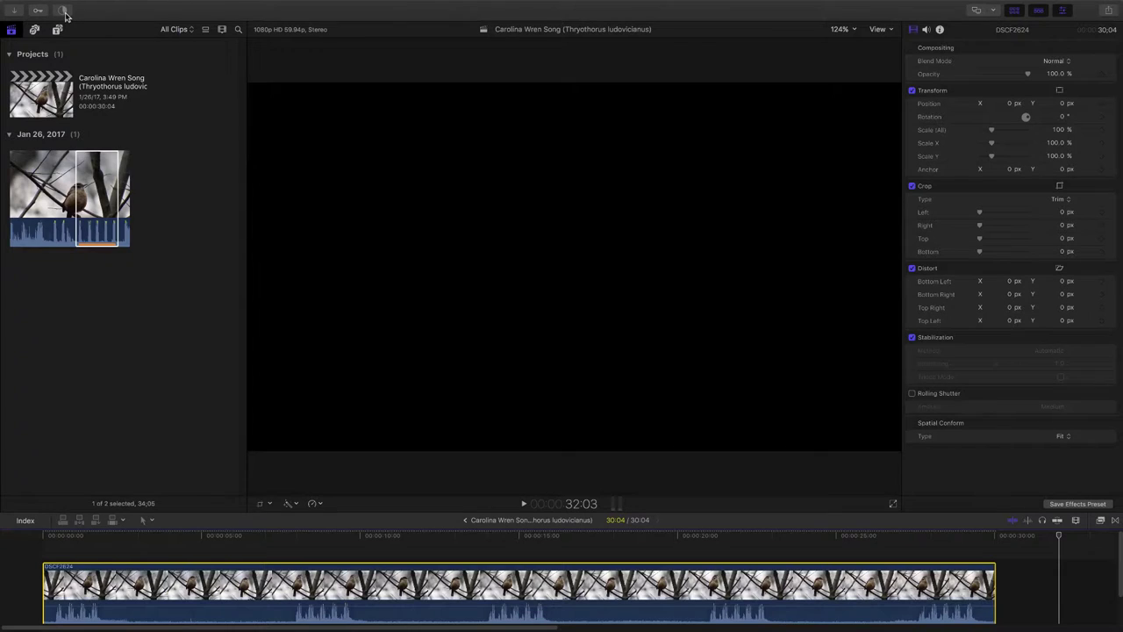
left_click(63, 10)
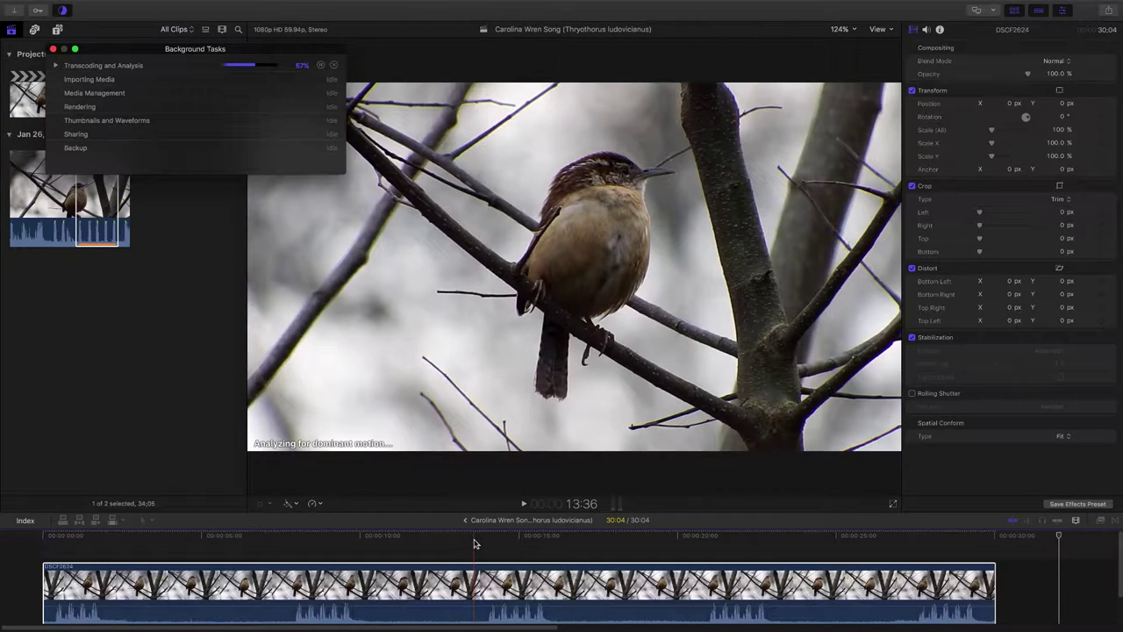
left_click(474, 544)
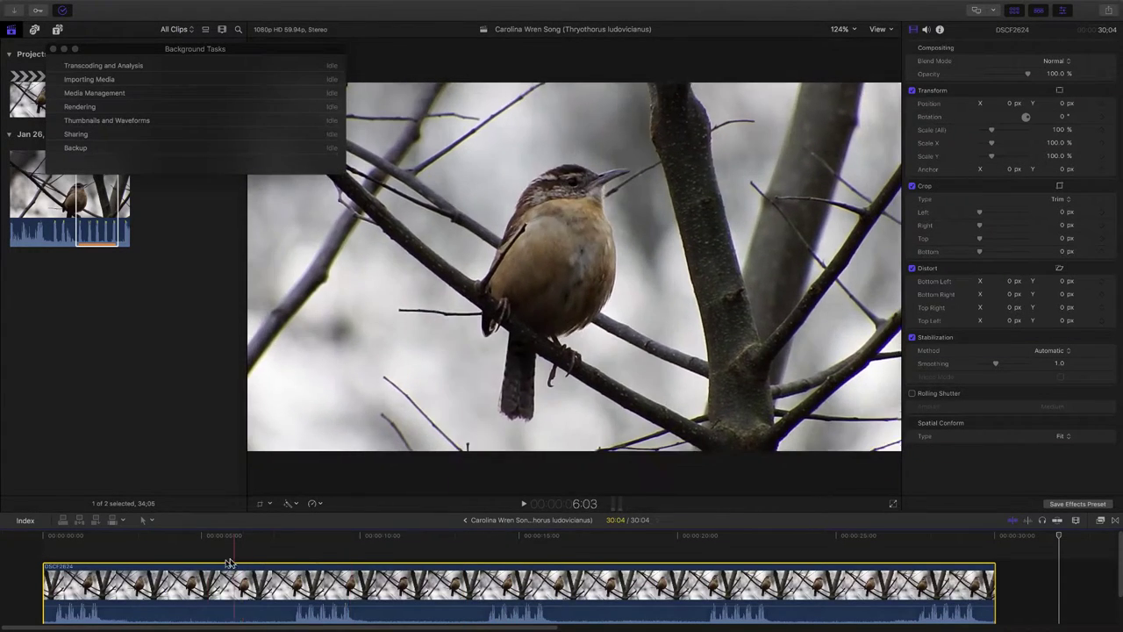
- Close the Background Tasks window and play back the stabilized 30:04 wren clip with the Inspector shown
left_click(44, 561)
key("space")
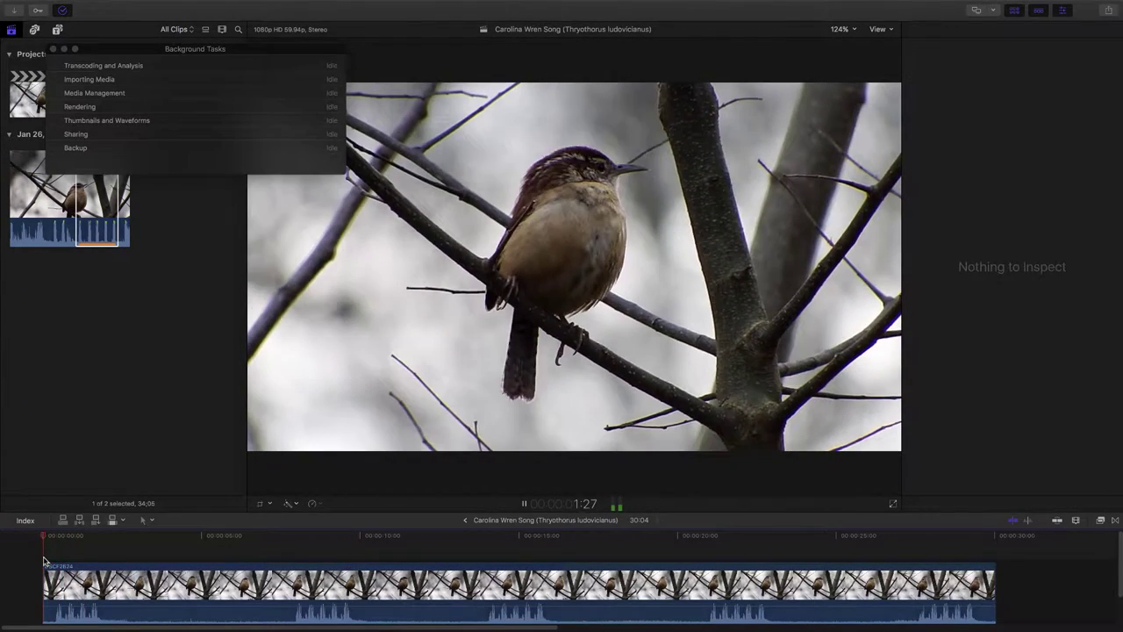
left_click(112, 389)
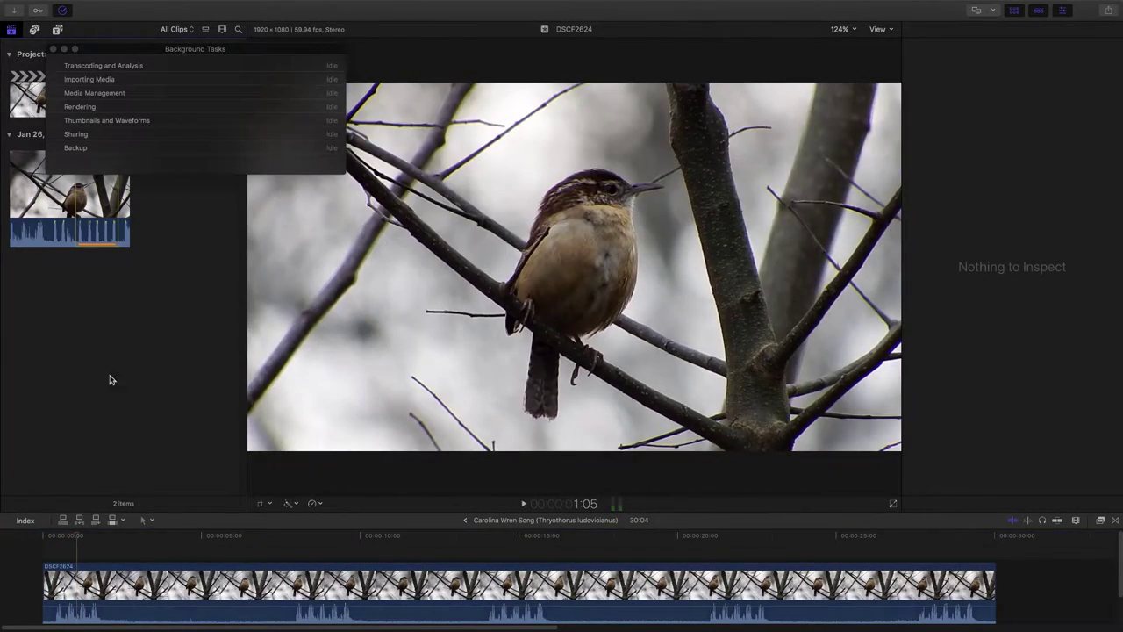
left_click(63, 9)
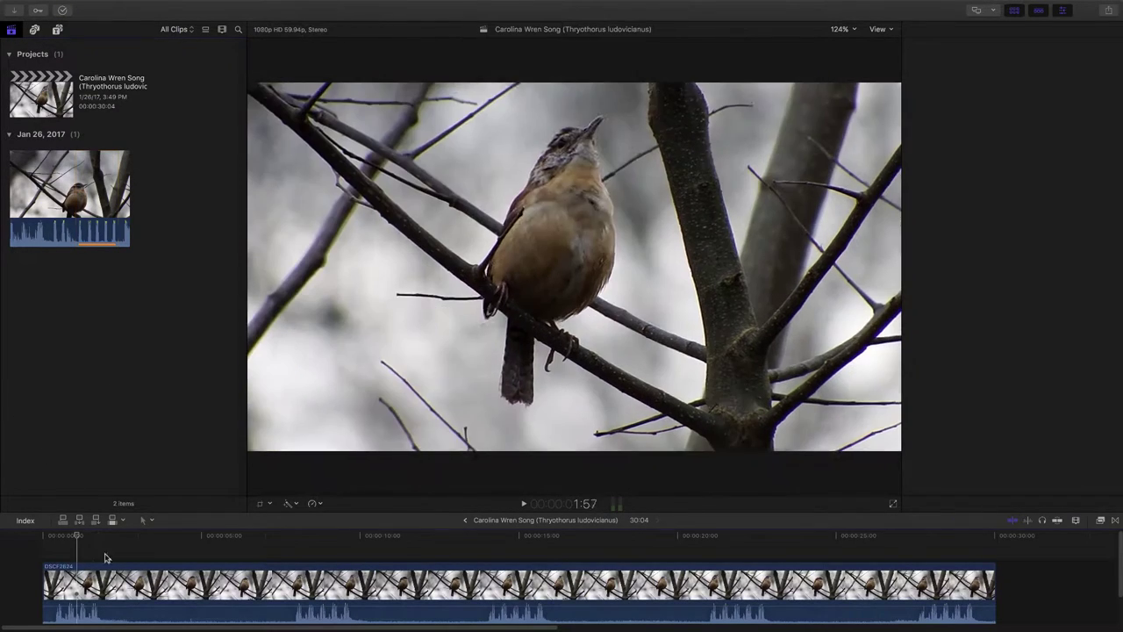
key("super+4")
key("space")
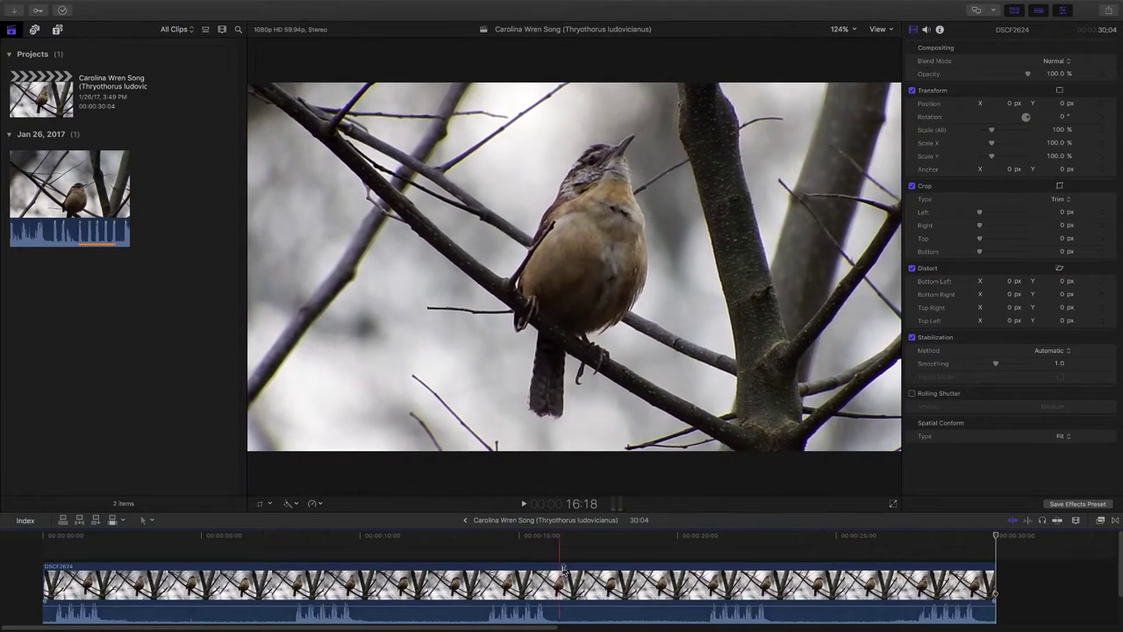
left_click(733, 584)
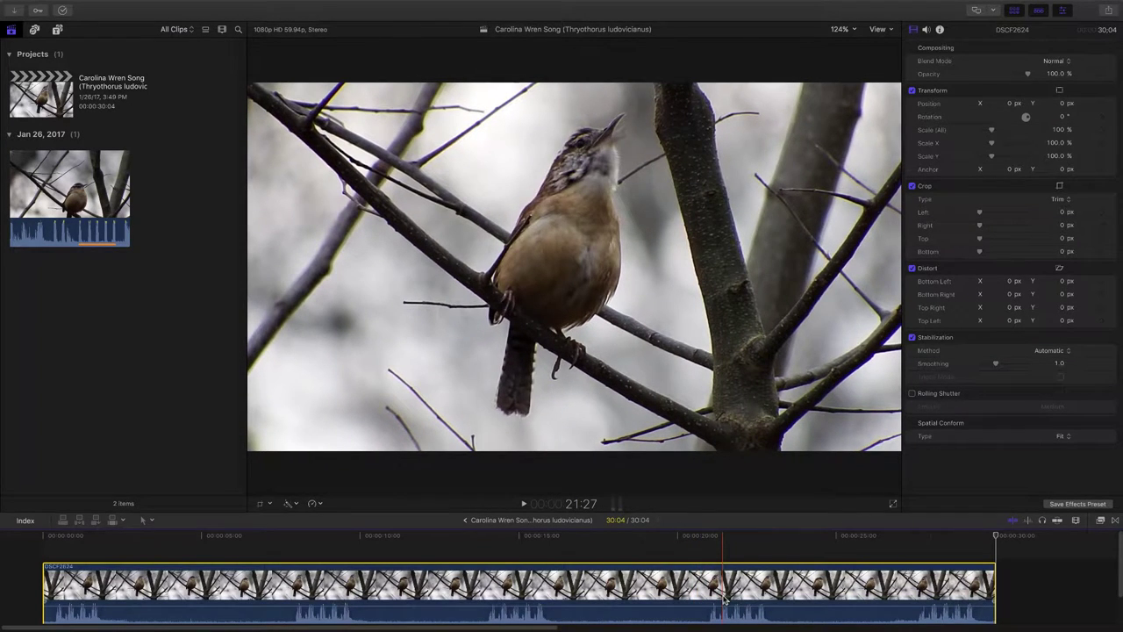
- At 21:23, apply a Ken Burns crop, swap start and end, then shrink the end frame over the wren
left_click(721, 535)
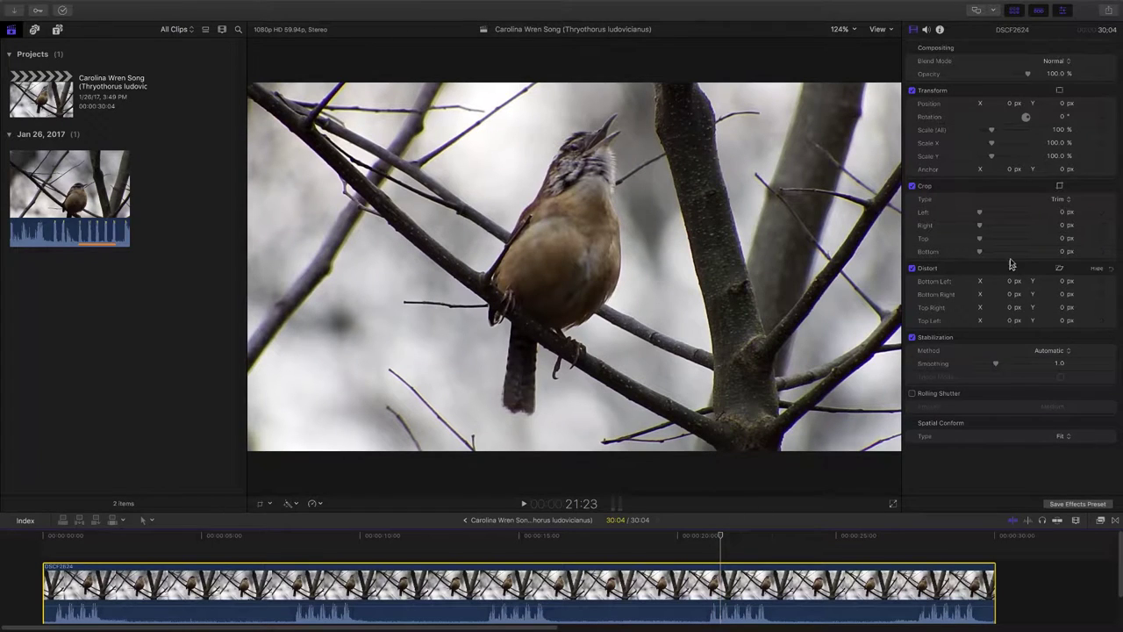
left_click(1059, 188)
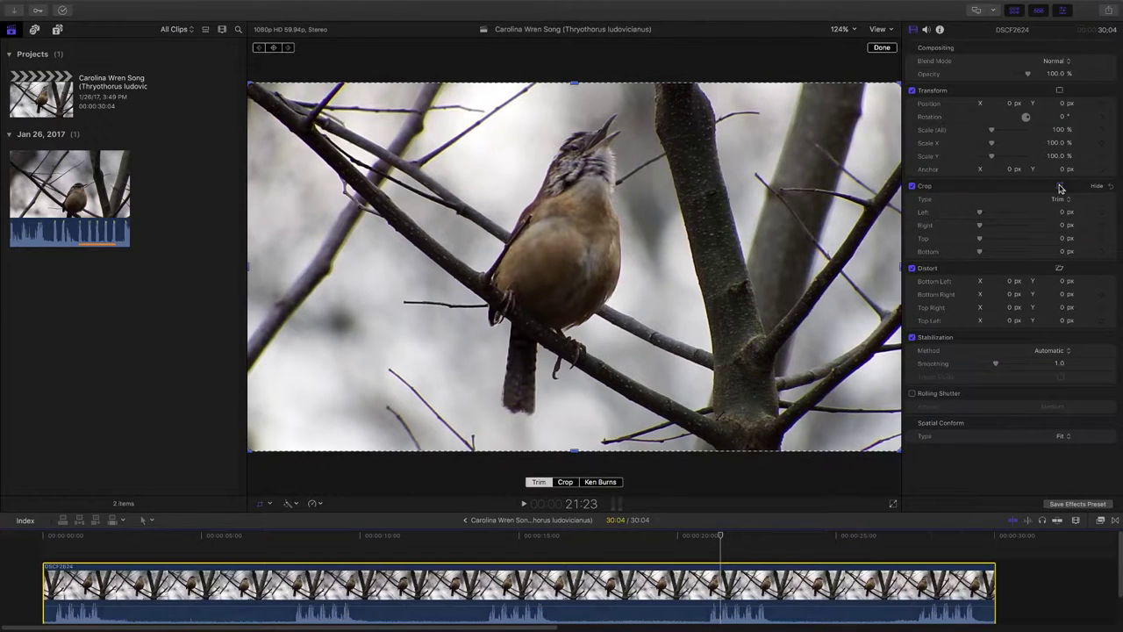
left_click(589, 482)
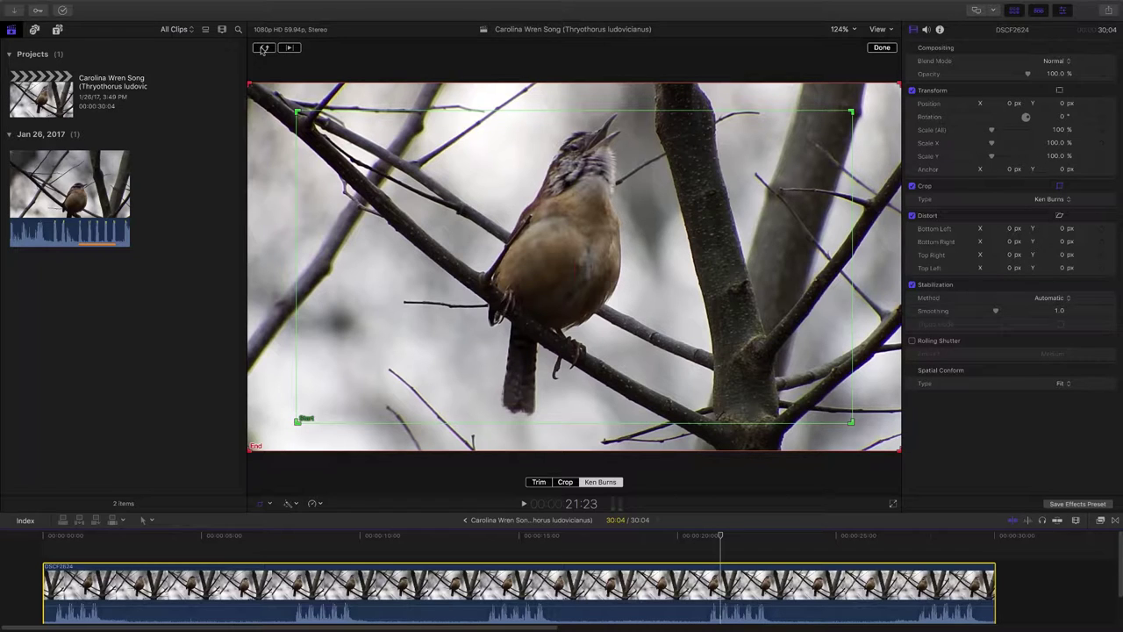
left_click(264, 48)
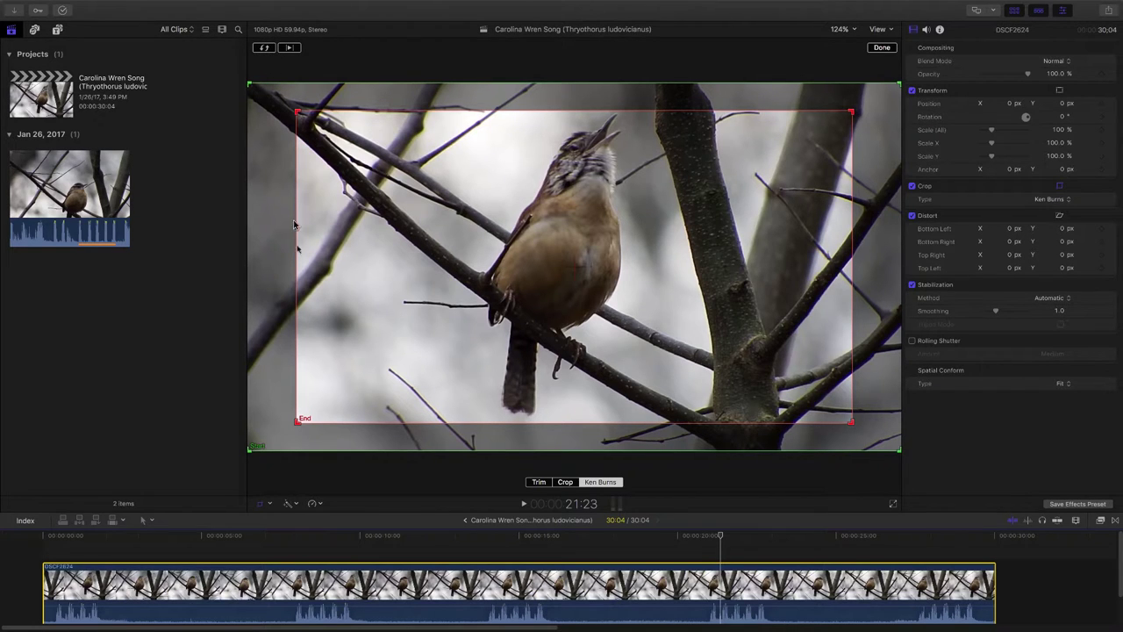
key("space")
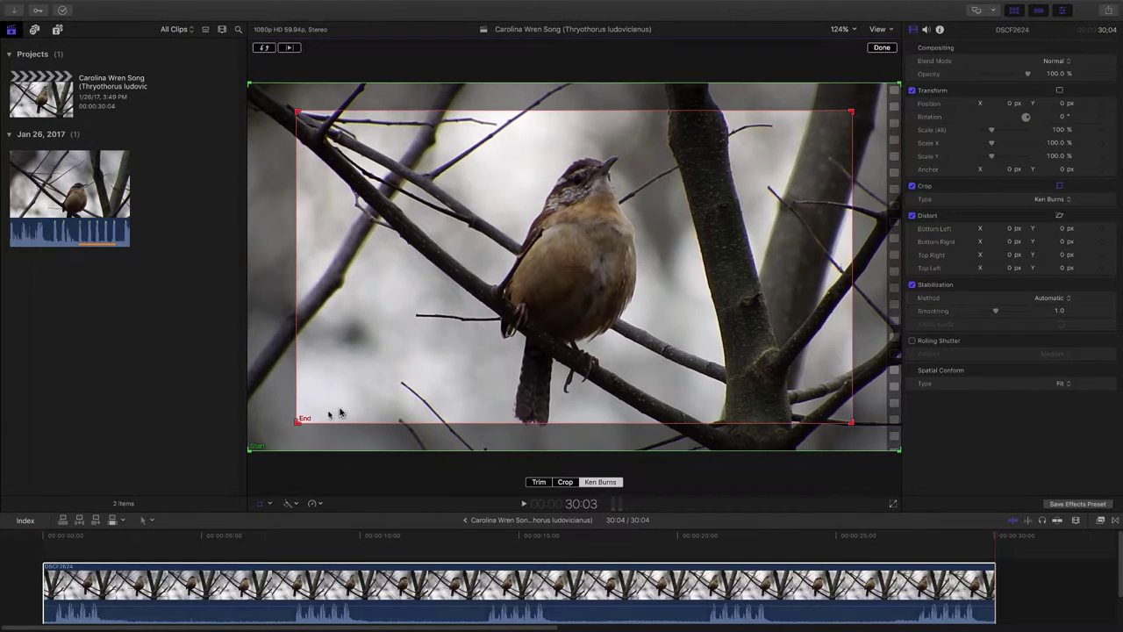
left_click_drag(297, 424, 311, 367)
left_click_drag(683, 271, 642, 248)
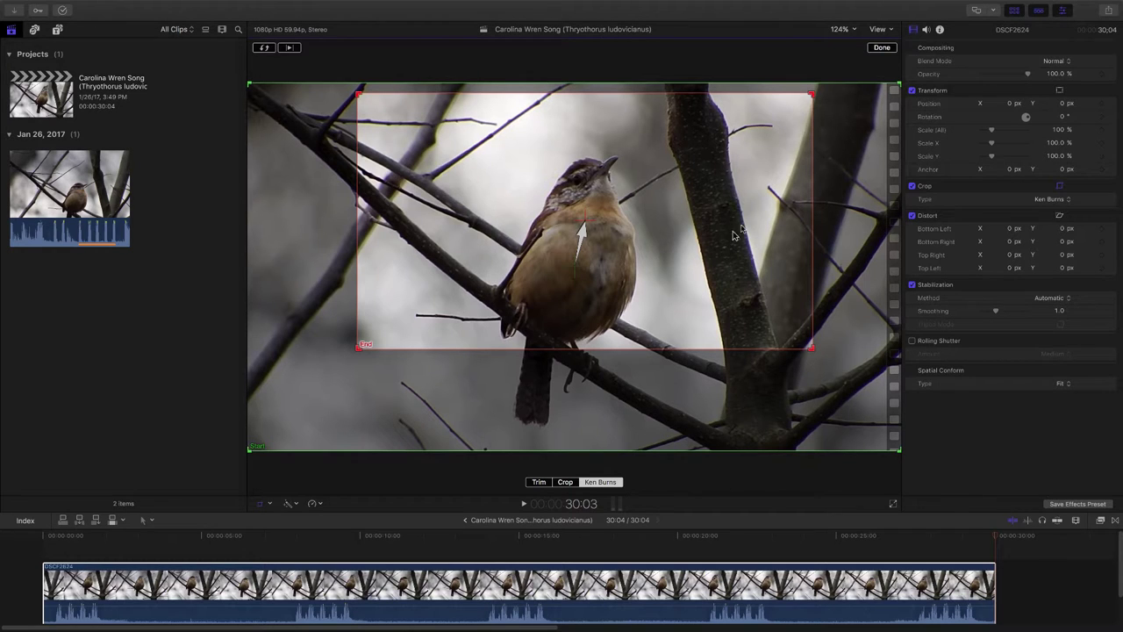
- Confirm the Ken Burns framing and play the clip through to 30:03 to watch the zoom
left_click(881, 48)
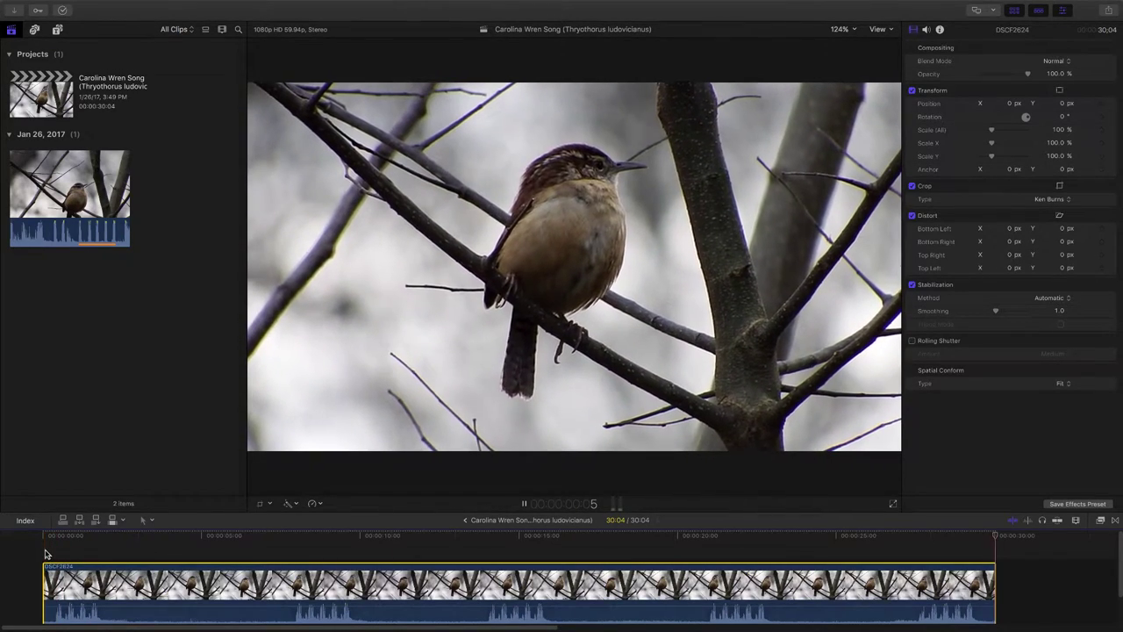
key("space")
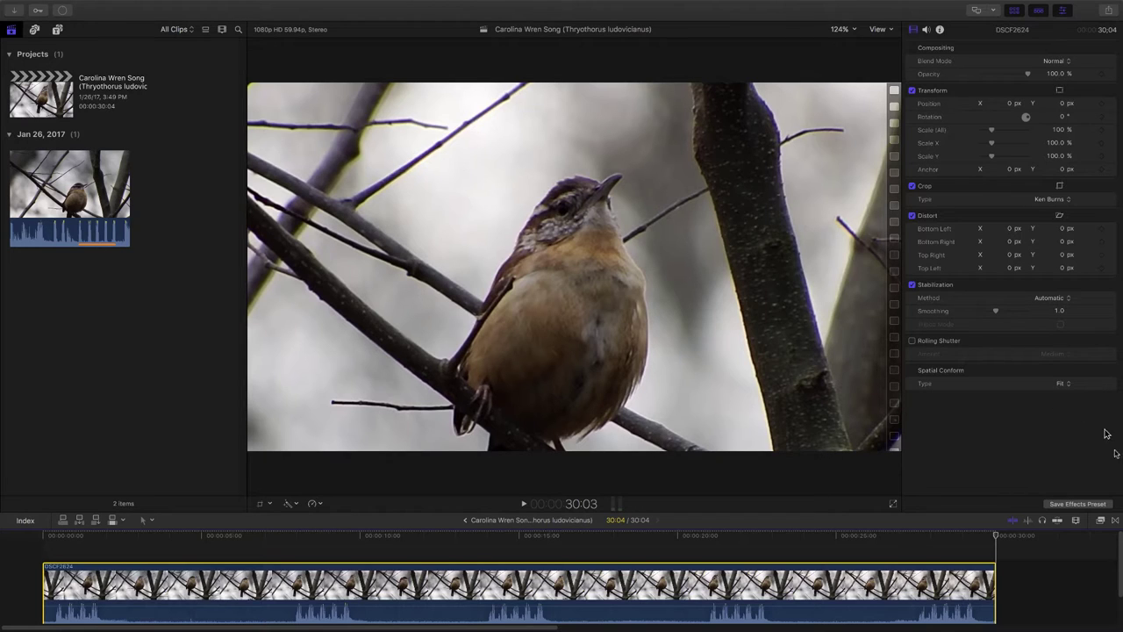
- Drop a Cross Dissolve on the wren clip's end, shorten it from 1:00 to 0:41, and play it back
left_click(1115, 520)
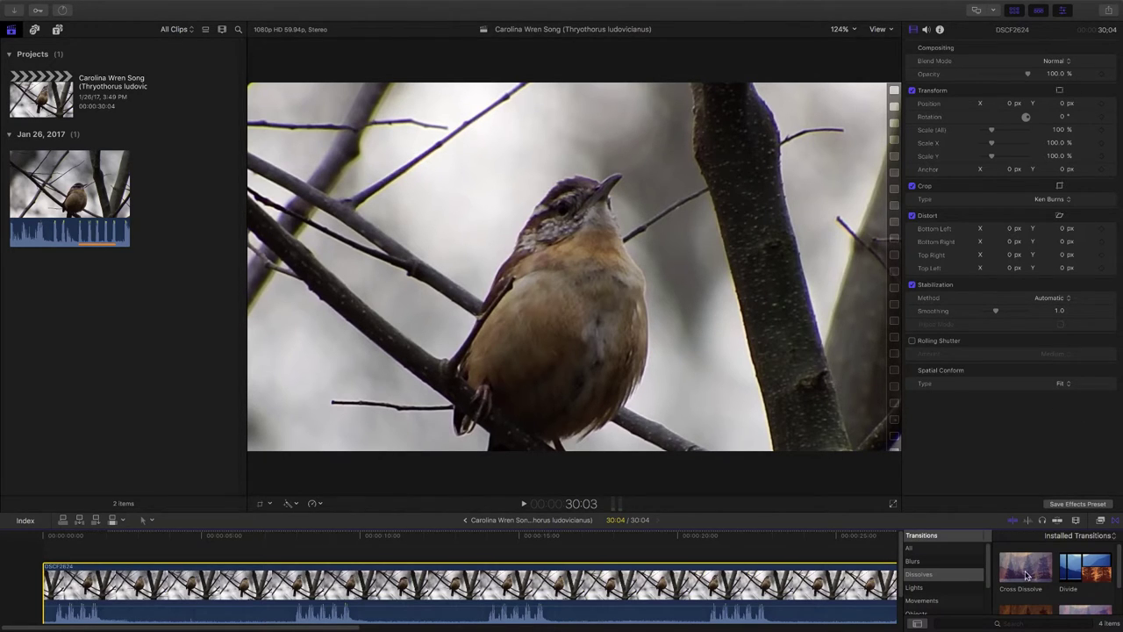
left_click(846, 553)
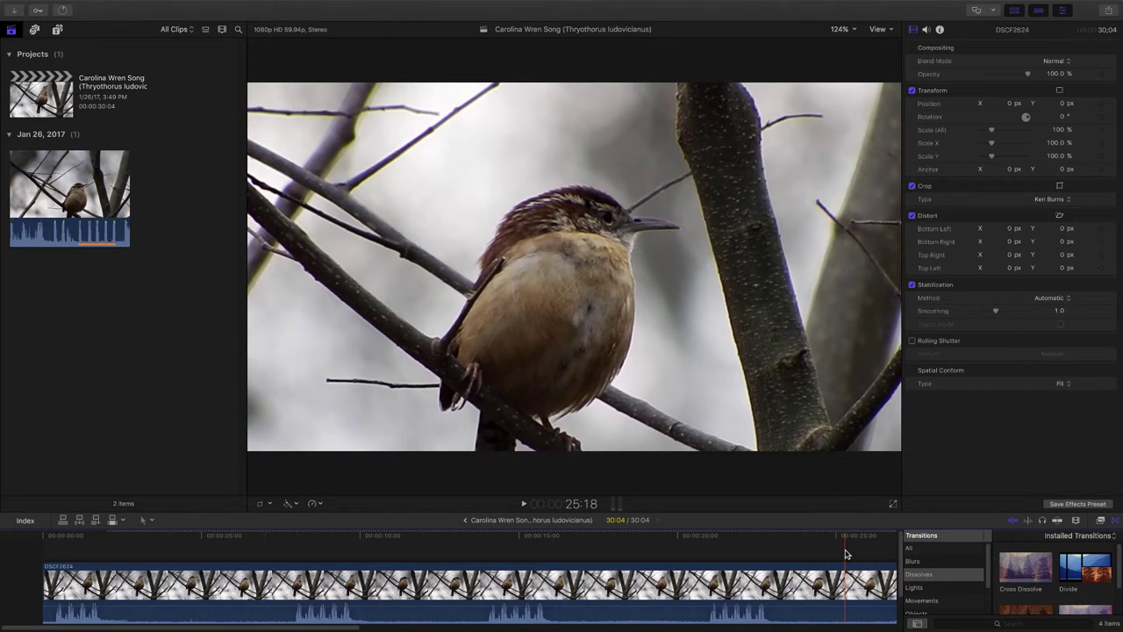
key("super+minus")
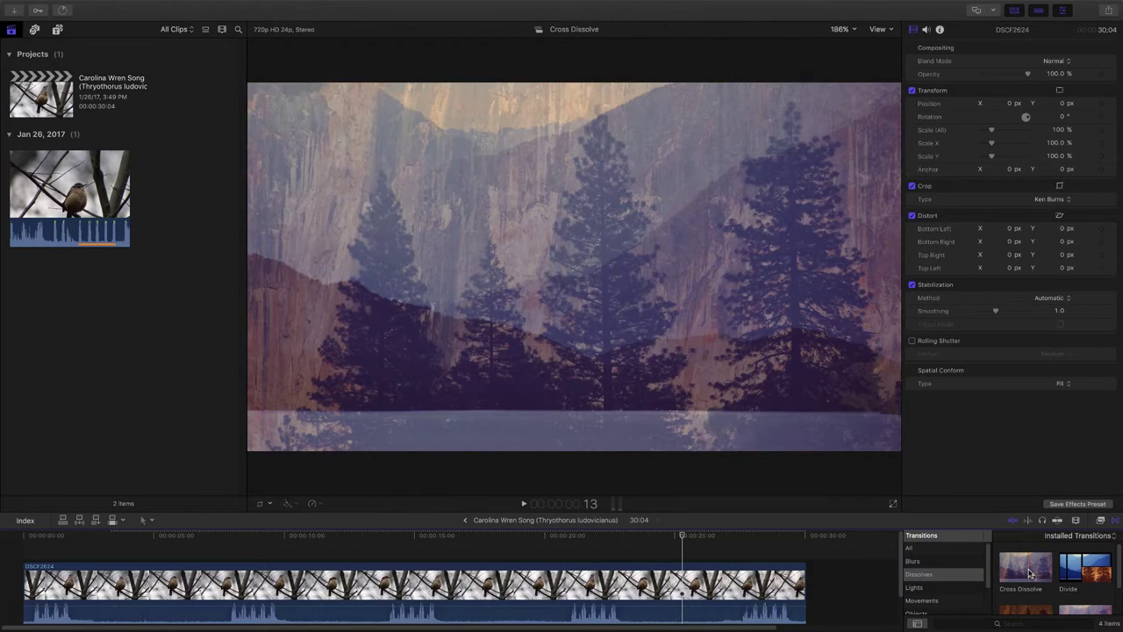
left_click(1028, 572)
left_click_drag(1028, 572, 844, 591)
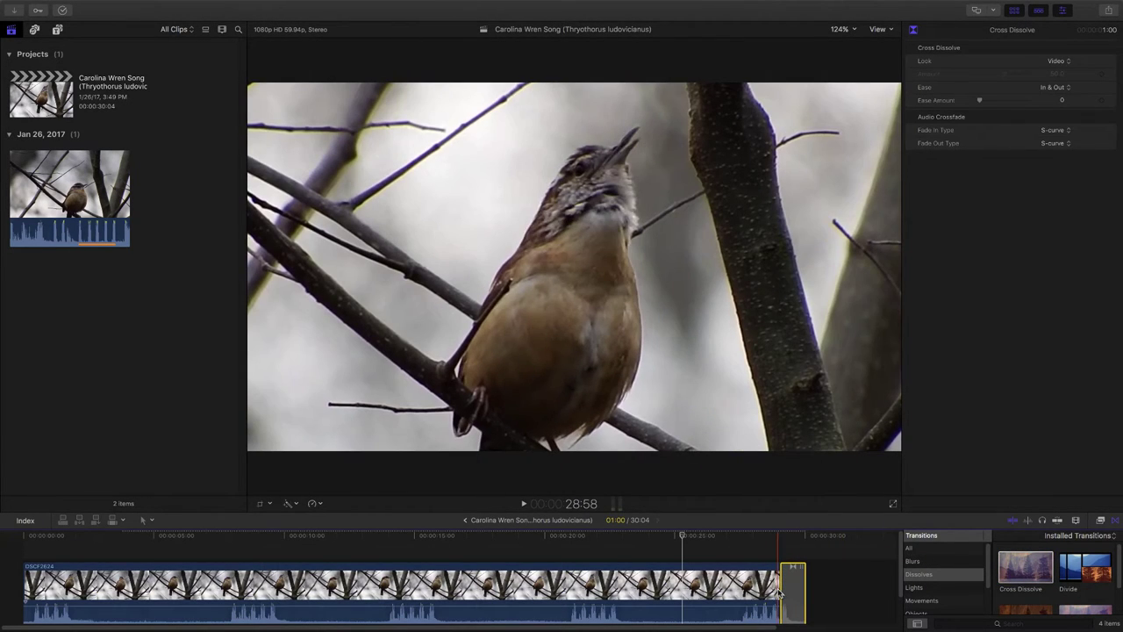
left_click_drag(782, 588, 790, 589)
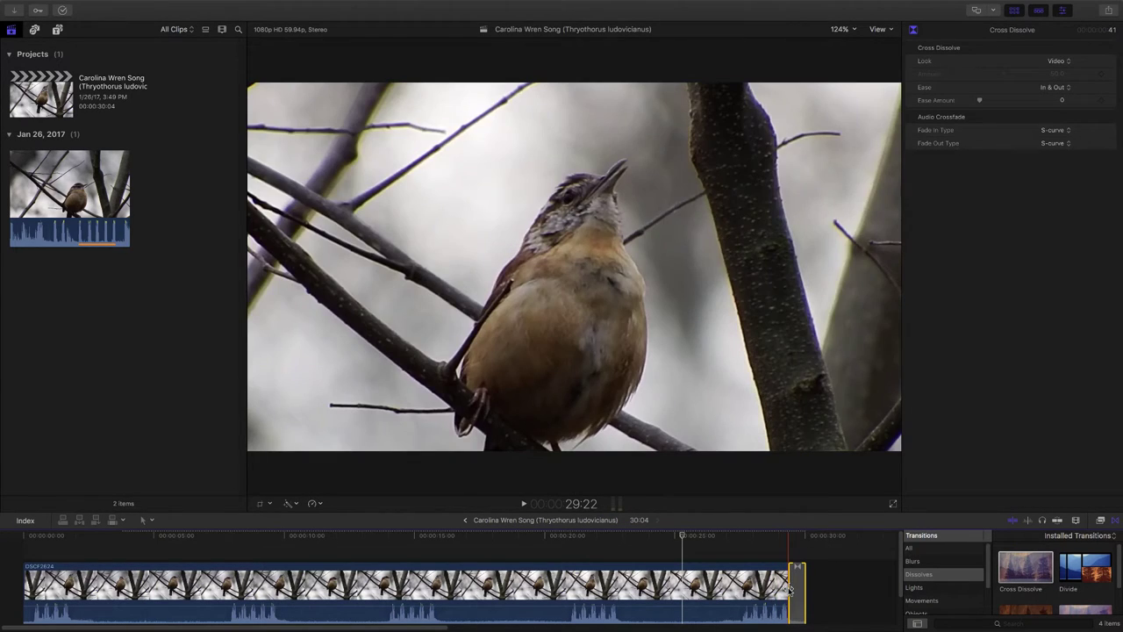
key("space")
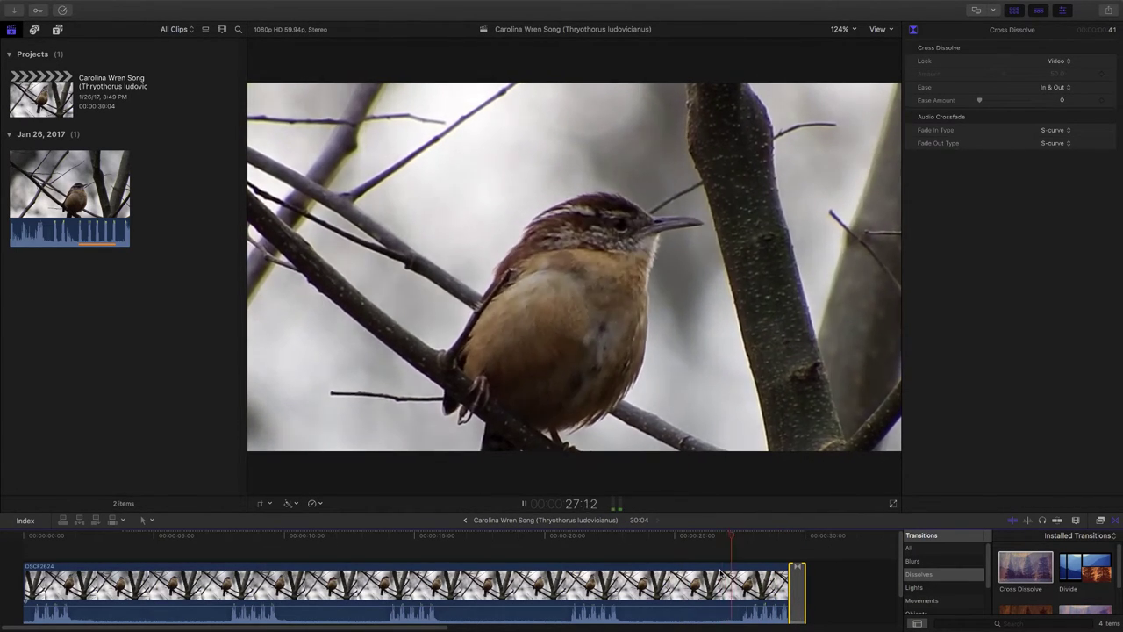